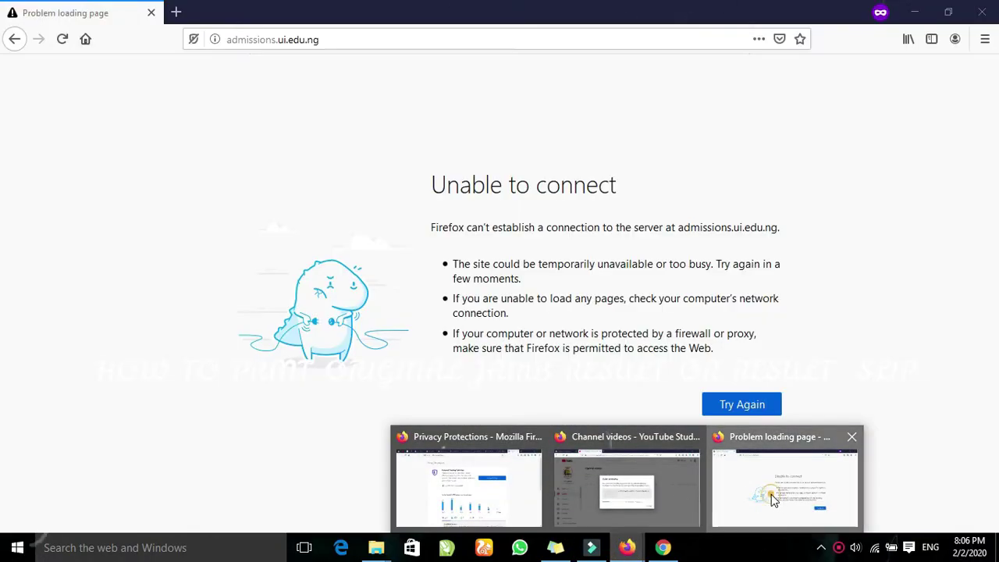
- Switch to the private Firefox window and load the Jamb.org.ng website
{"action": "left_click", "coordinate": [784, 492]}
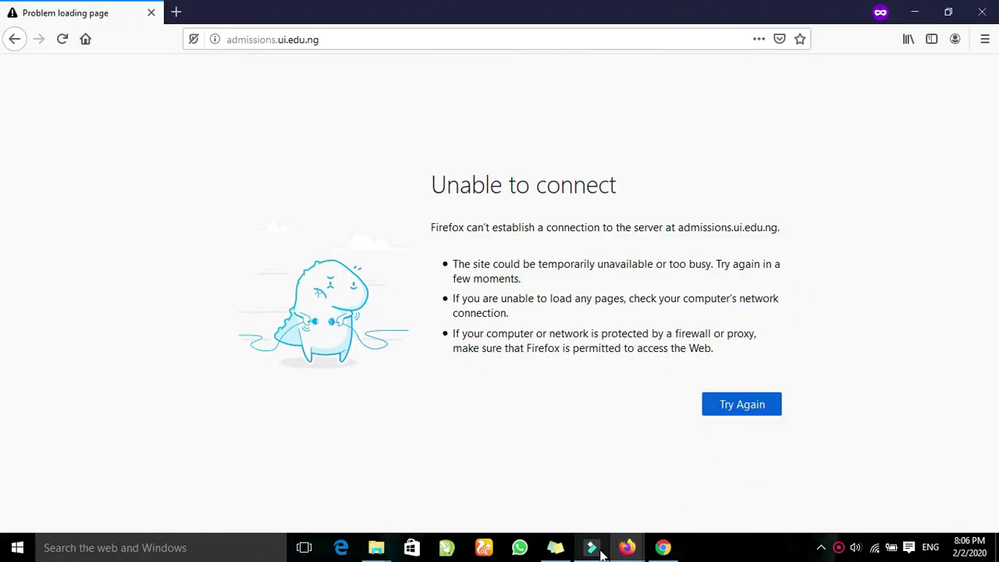
{"action": "left_click", "coordinate": [354, 44]}
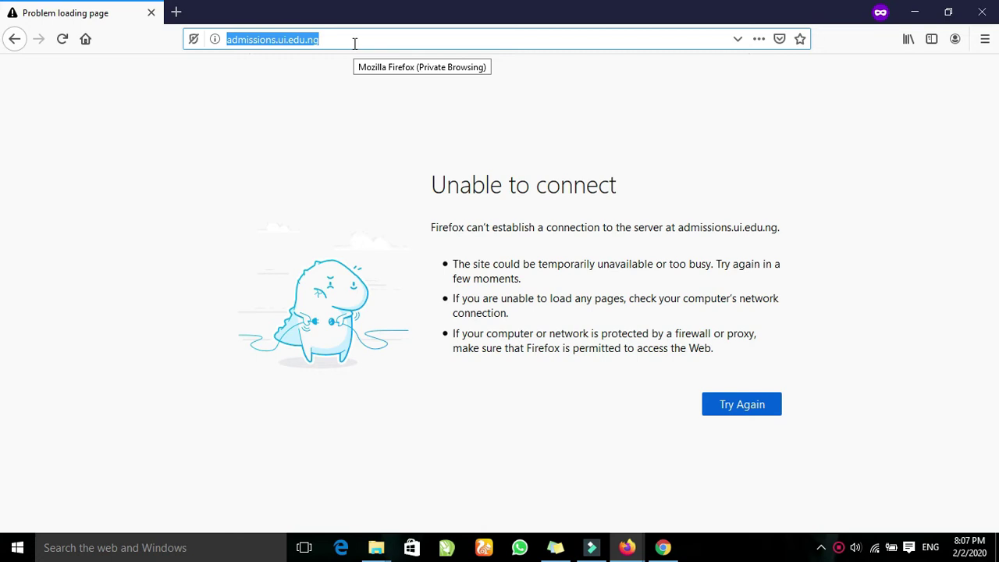
{"action": "type", "text": "j"}
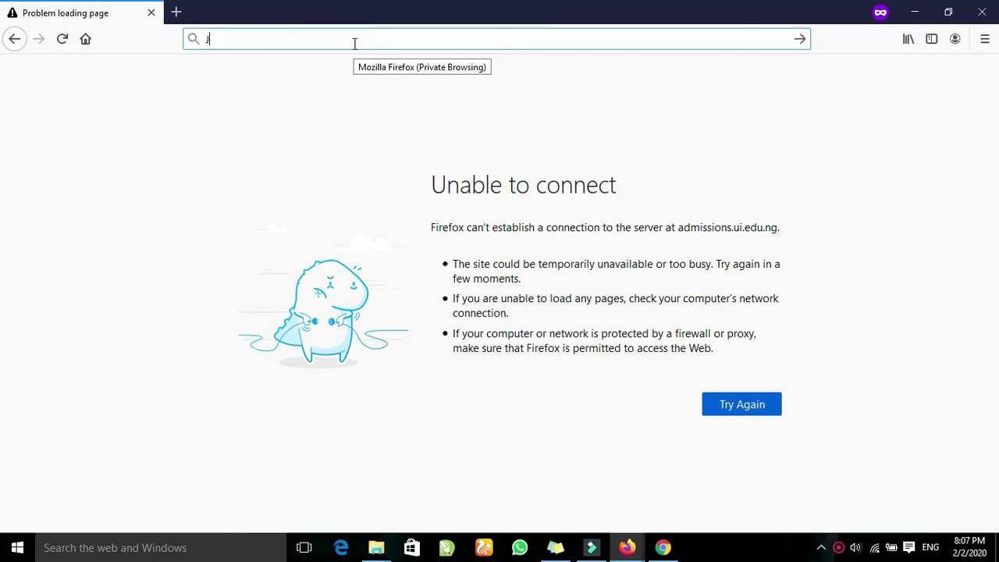
{"action": "type", "text": "amb.org.ng/"}
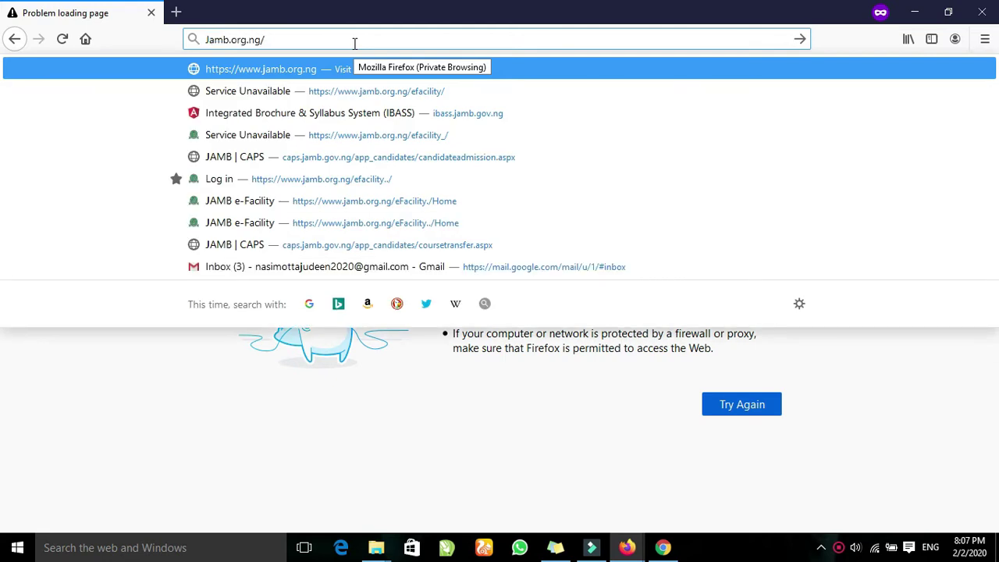
{"action": "key", "text": "BackSpace"}
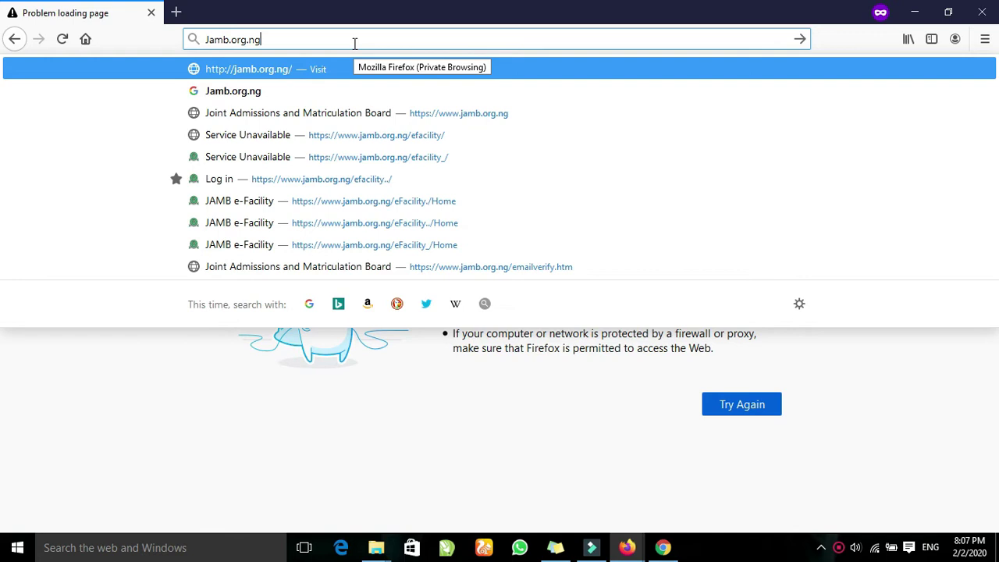
{"action": "key", "text": "Return"}
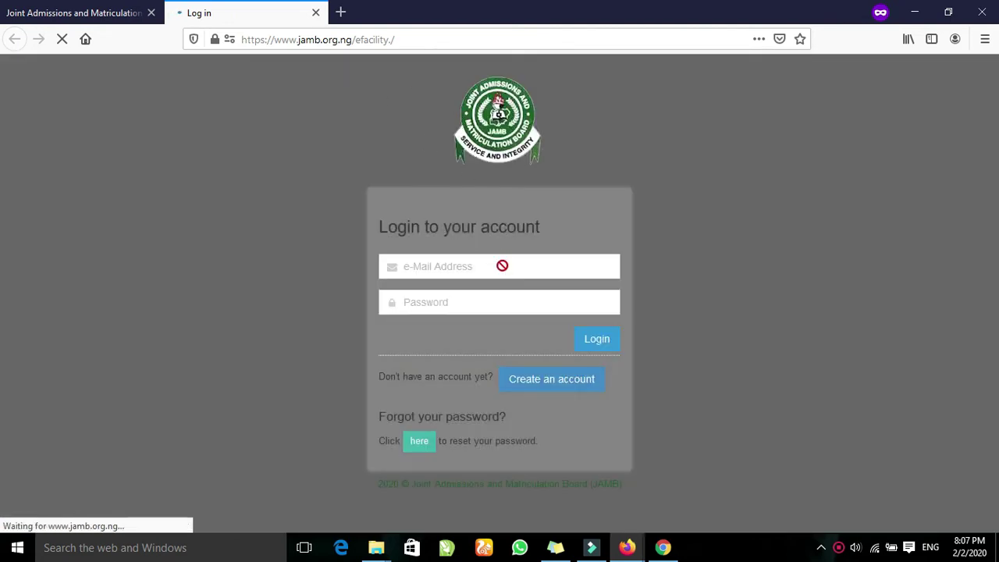
- Log in to the JAMB e-Facility account with the candidate's saved e-mail address and password
{"action": "left_click", "coordinate": [502, 267]}
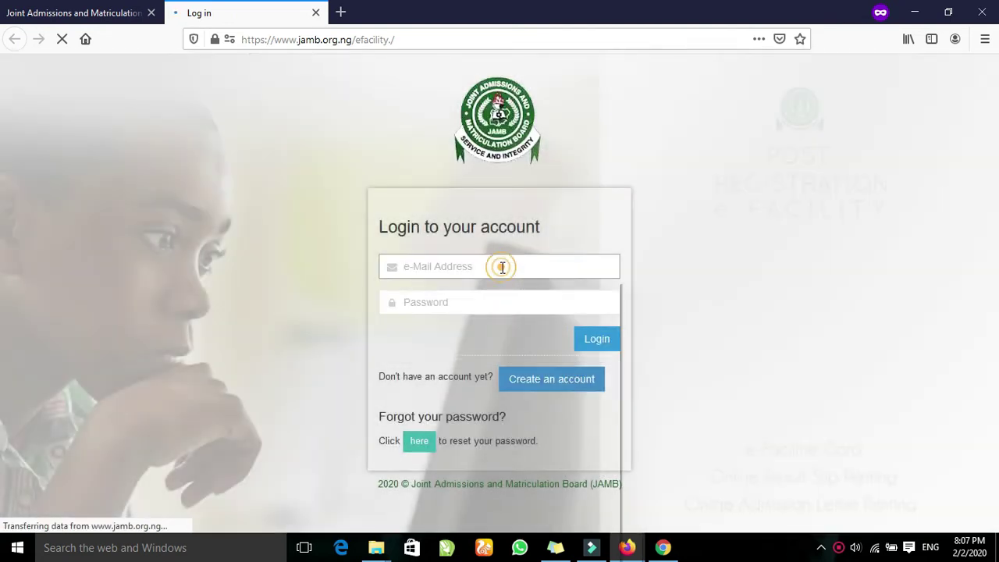
{"action": "left_click", "coordinate": [502, 267]}
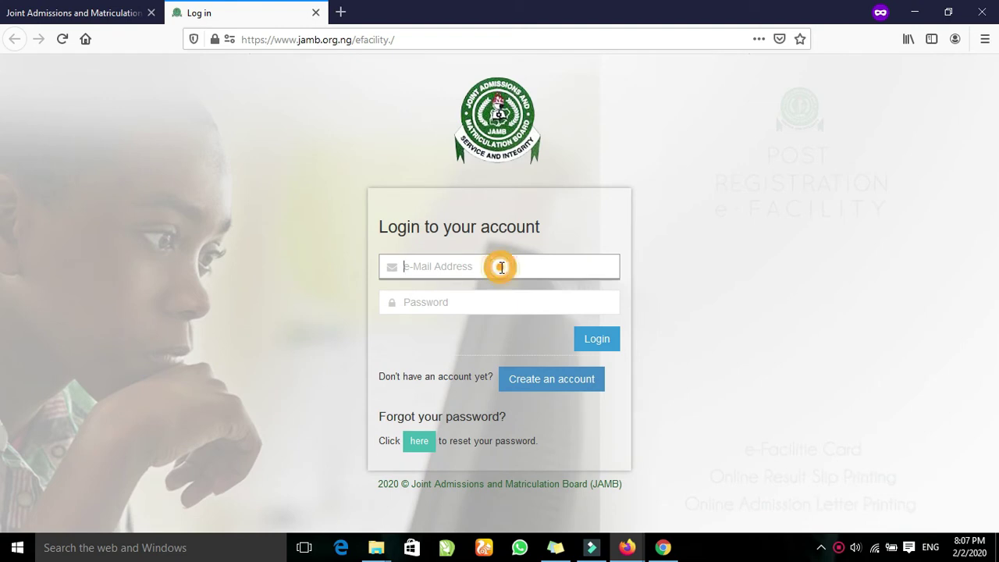
{"action": "type", "text": "ab"}
{"action": "key", "text": "BackSpace"}
{"action": "key", "text": "BackSpace"}
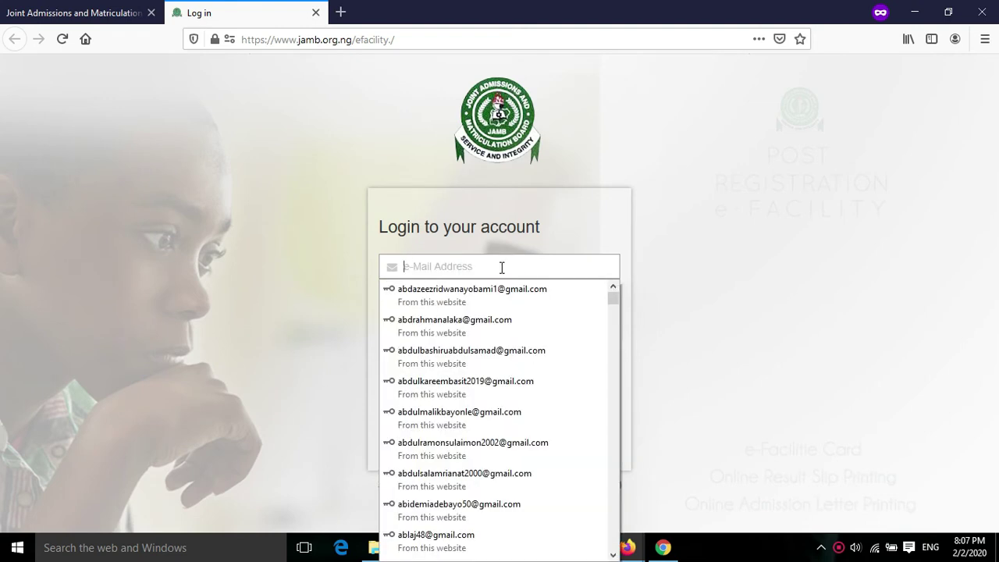
{"action": "type", "text": "aki"}
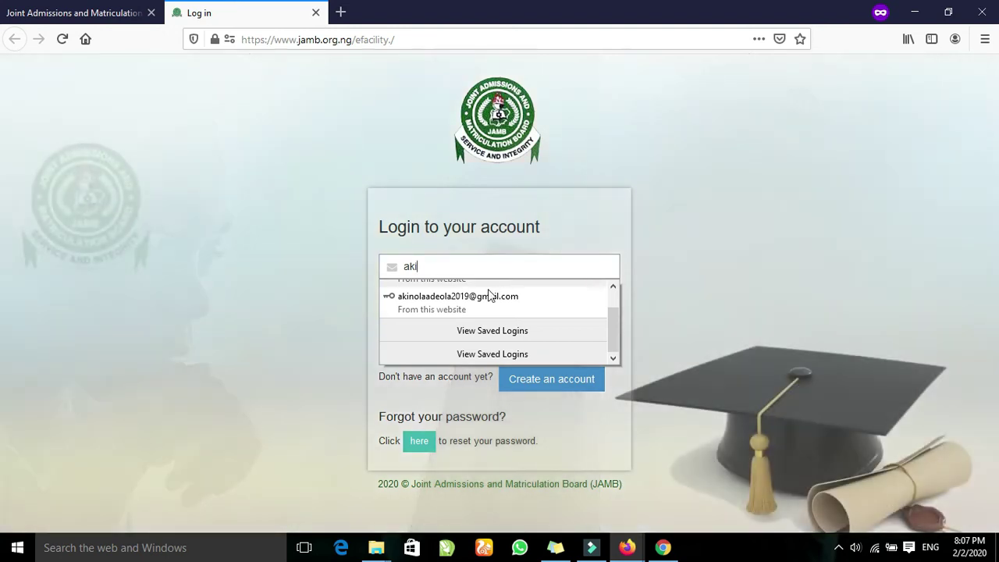
{"action": "left_click", "coordinate": [437, 297]}
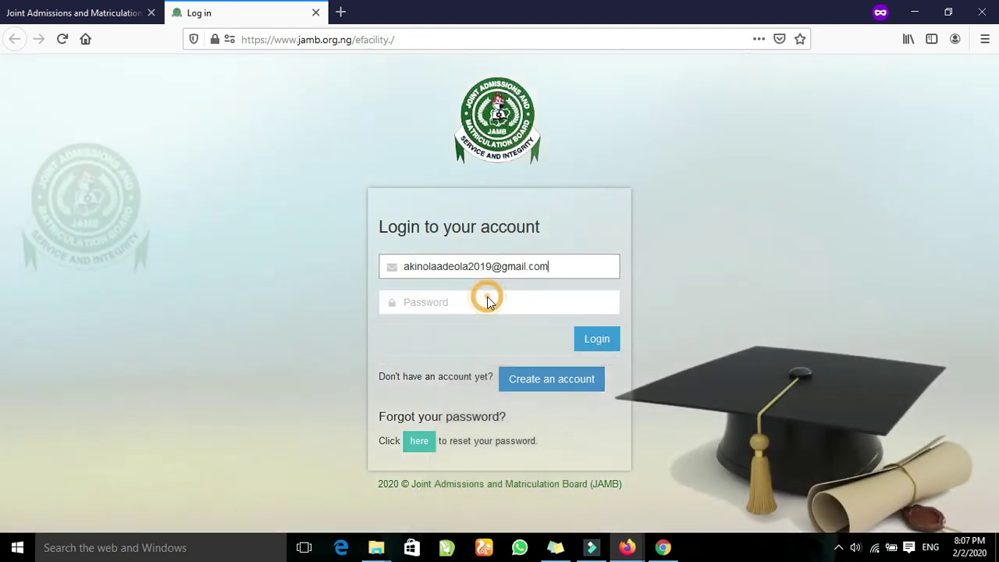
{"action": "left_click", "coordinate": [598, 343]}
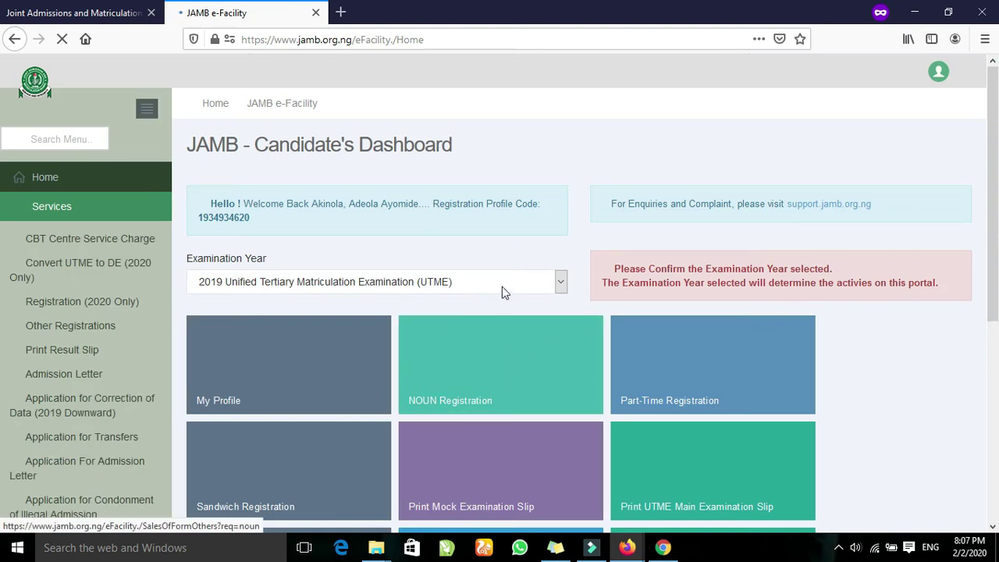
- Look through the candidate dashboard's services and open the Print Result Slip page
{"action": "scroll", "coordinate": [484, 292], "scroll_direction": "down", "scroll_amount": 2}
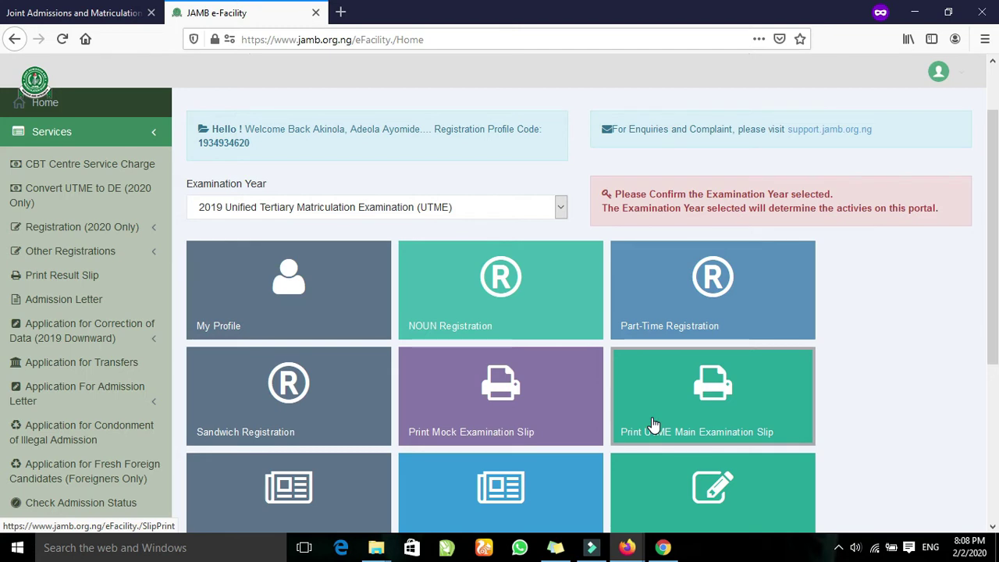
{"action": "scroll", "coordinate": [656, 406], "scroll_direction": "down", "scroll_amount": 2}
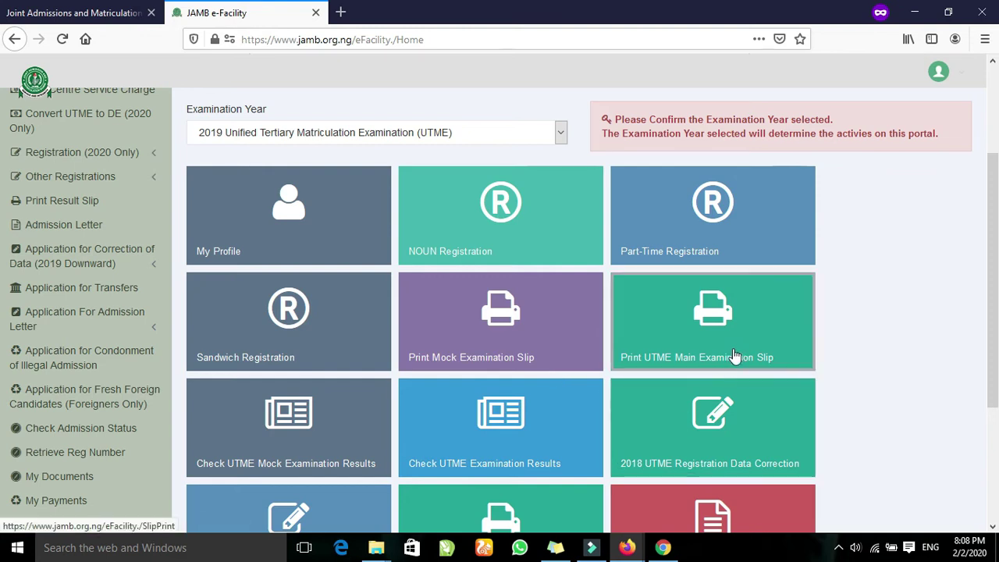
{"action": "scroll", "coordinate": [593, 413], "scroll_direction": "down", "scroll_amount": 3}
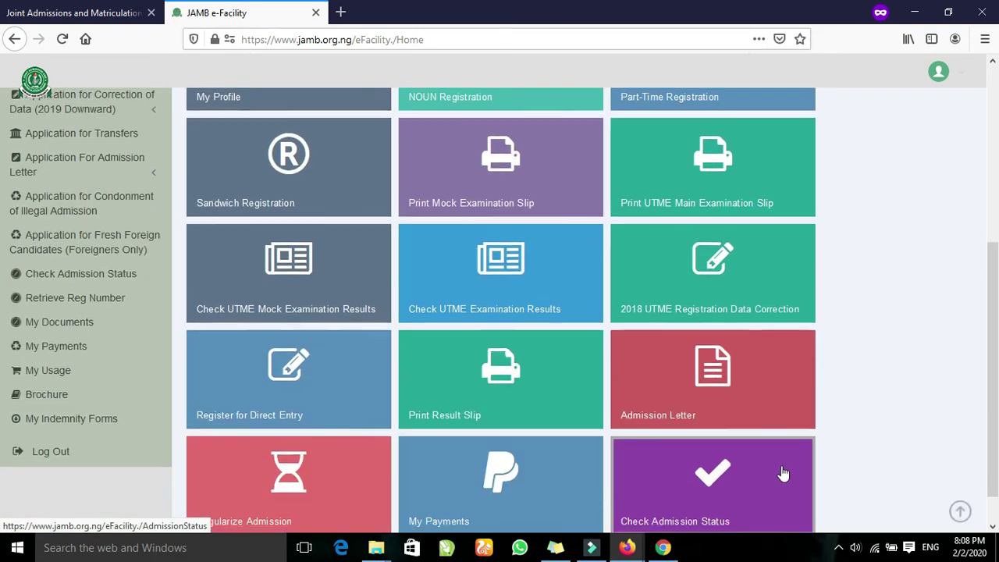
{"action": "scroll", "coordinate": [784, 474], "scroll_direction": "down", "scroll_amount": 1}
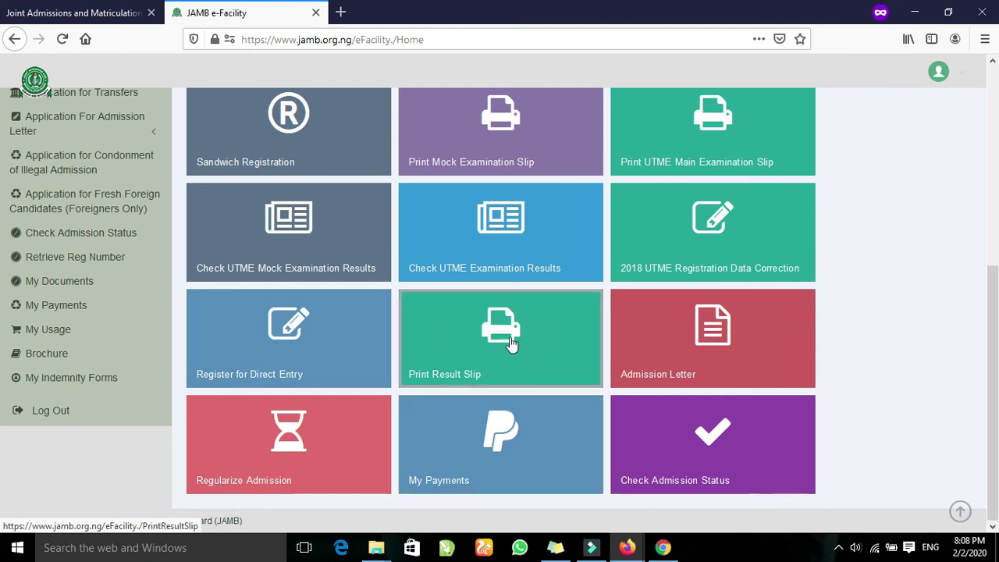
{"action": "scroll", "coordinate": [524, 352], "scroll_direction": "up", "scroll_amount": 4}
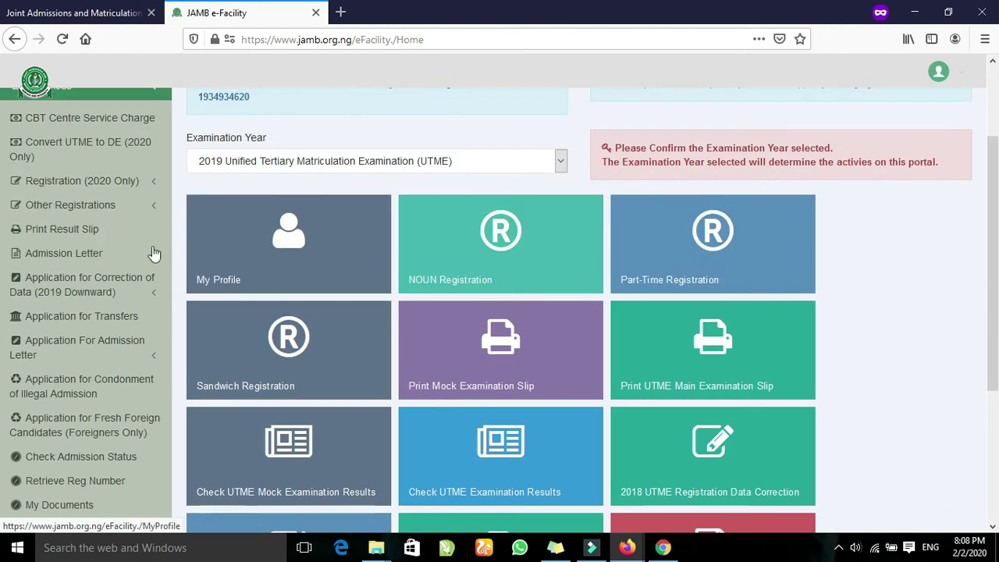
{"action": "left_click", "coordinate": [99, 231]}
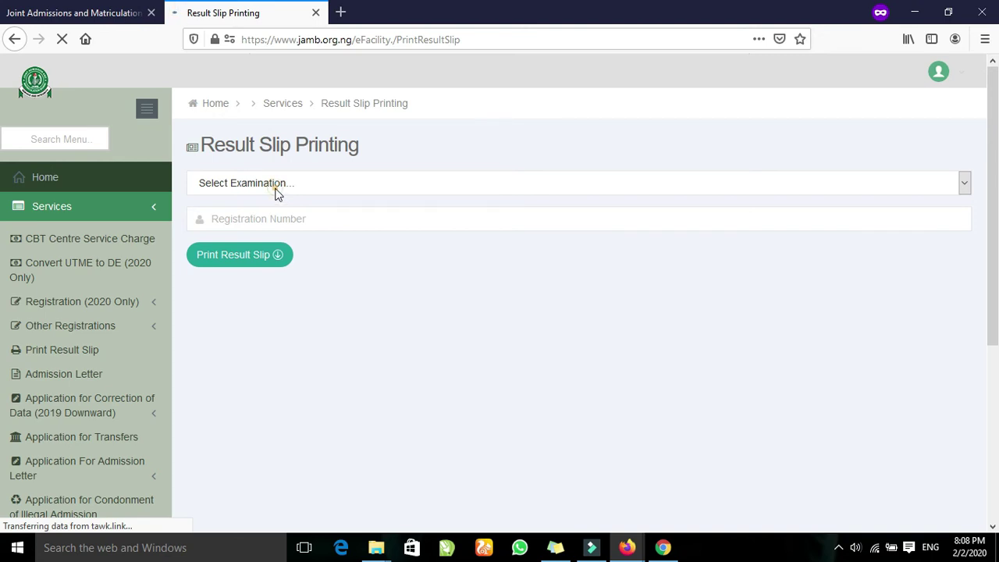
- Choose the 2019 Unified Tertiary Matriculation Examination (UTME) for result slip printing and make the Registration Number field active
{"action": "left_click", "coordinate": [275, 187]}
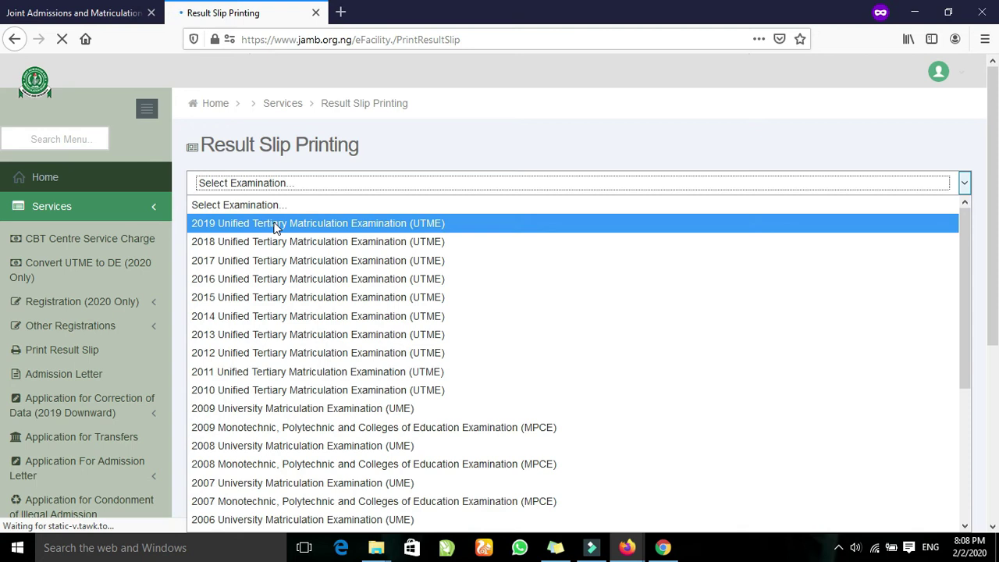
{"action": "left_click", "coordinate": [275, 224]}
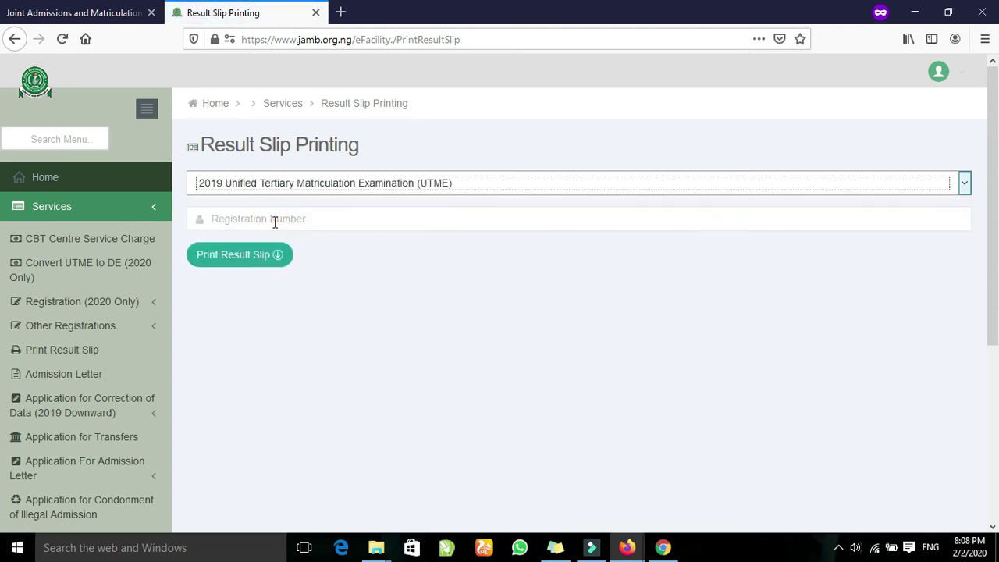
{"action": "left_click", "coordinate": [305, 218]}
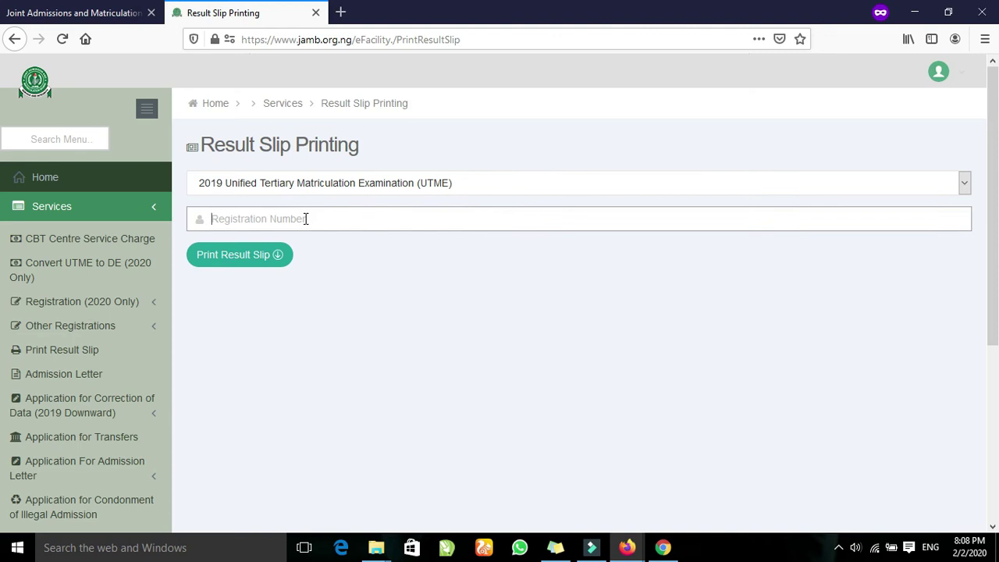
{"action": "left_click", "coordinate": [101, 14]}
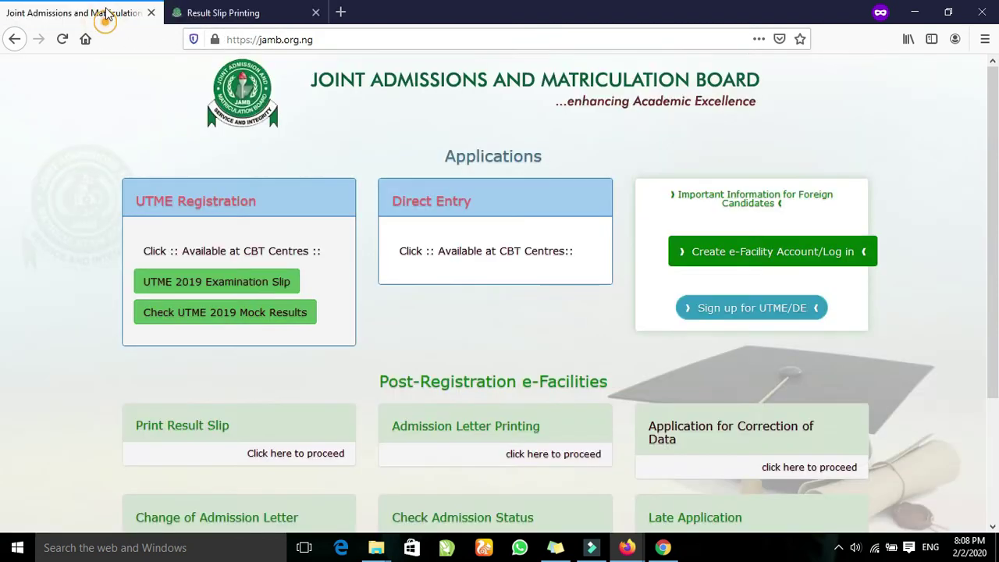
{"action": "left_click", "coordinate": [344, 46]}
{"action": "right_click", "coordinate": [304, 44]}
{"action": "left_click", "coordinate": [337, 91]}
{"action": "left_click", "coordinate": [341, 12]}
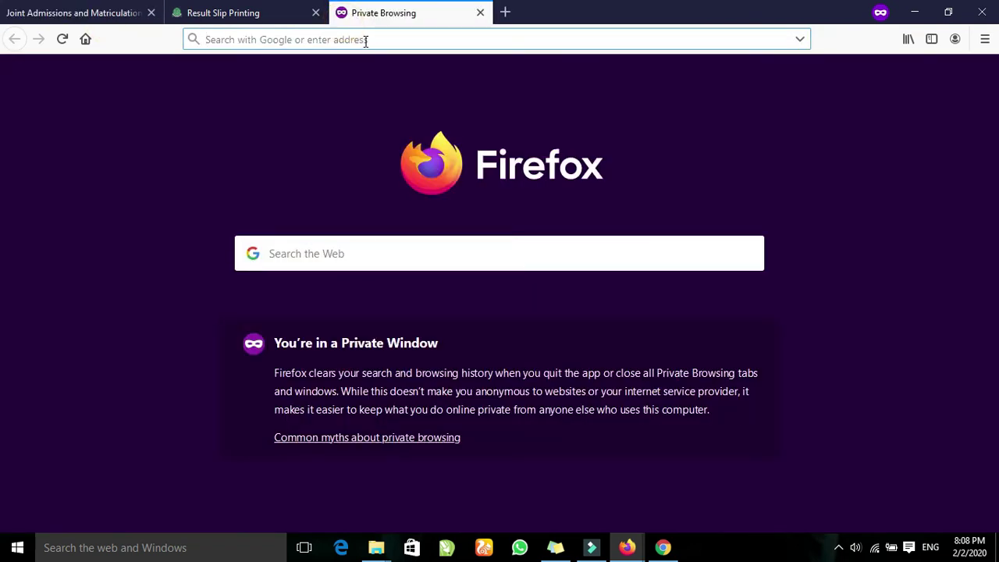
- Open the e-Facility login from the JAMB home page again and log in with the candidate's saved e-mail address and password
{"action": "left_click", "coordinate": [244, 19]}
{"action": "left_click", "coordinate": [110, 14]}
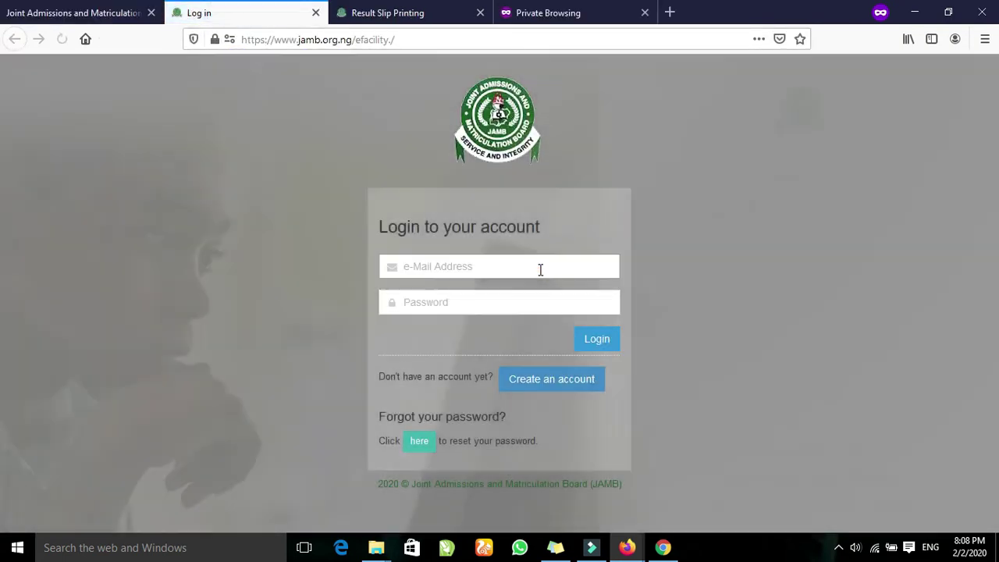
{"action": "type", "text": "akin"}
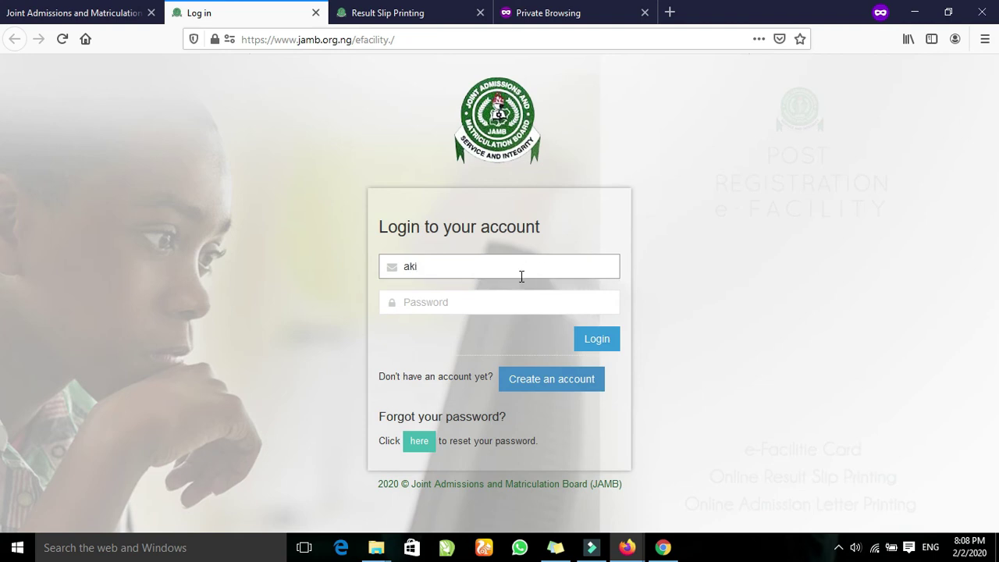
{"action": "left_click", "coordinate": [531, 320]}
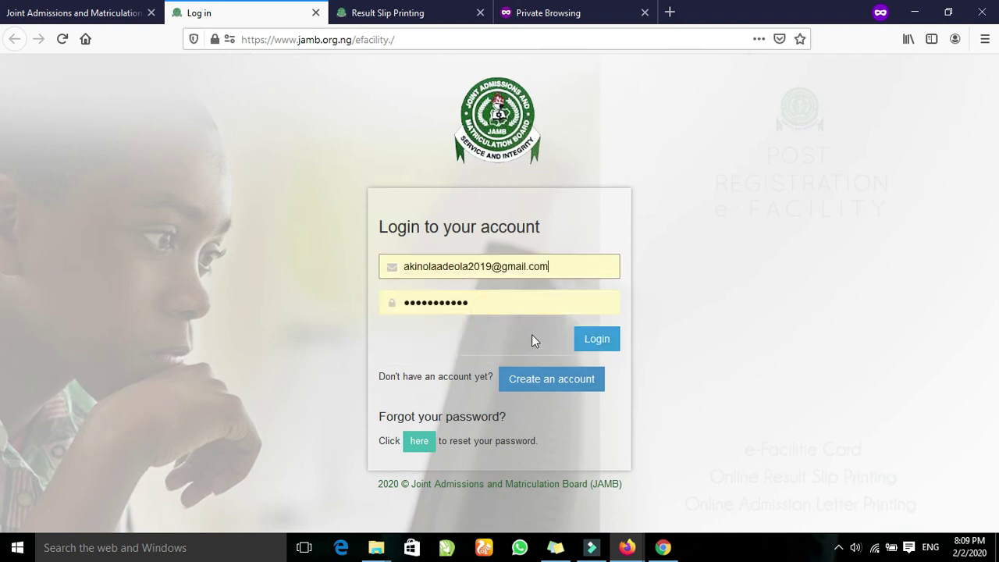
{"action": "left_click", "coordinate": [584, 340]}
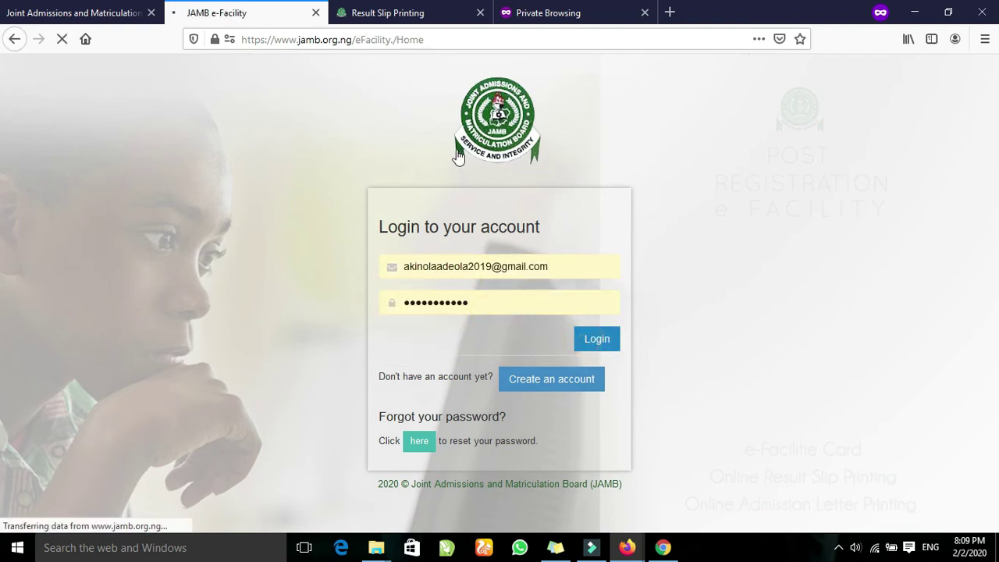
- Go to Check Admission Status, access CAPS and open the candidate's Admission Status profile
{"action": "scroll", "coordinate": [355, 287], "scroll_direction": "down", "scroll_amount": 4}
{"action": "scroll", "coordinate": [355, 287], "scroll_direction": "down", "scroll_amount": 1}
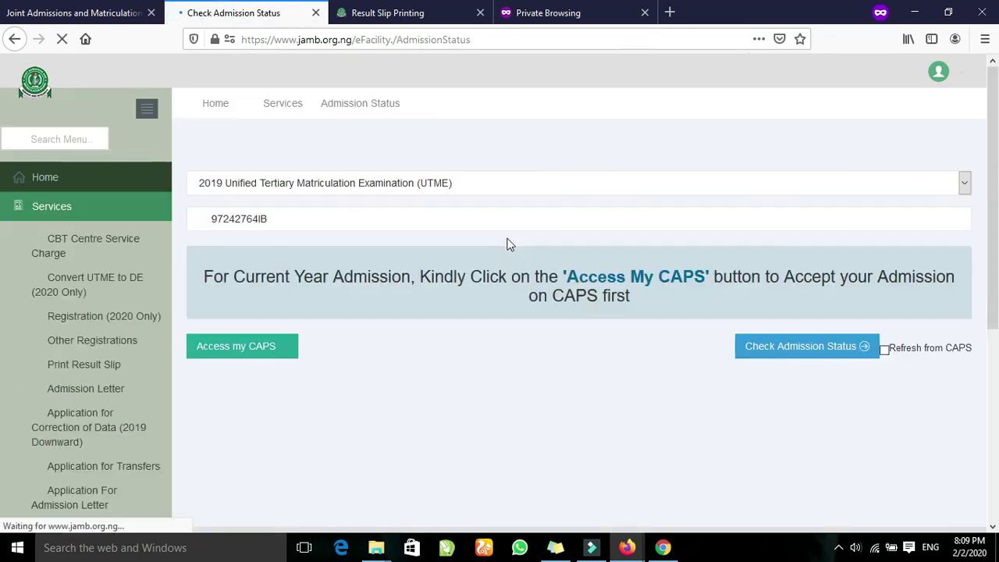
{"action": "left_click", "coordinate": [238, 352]}
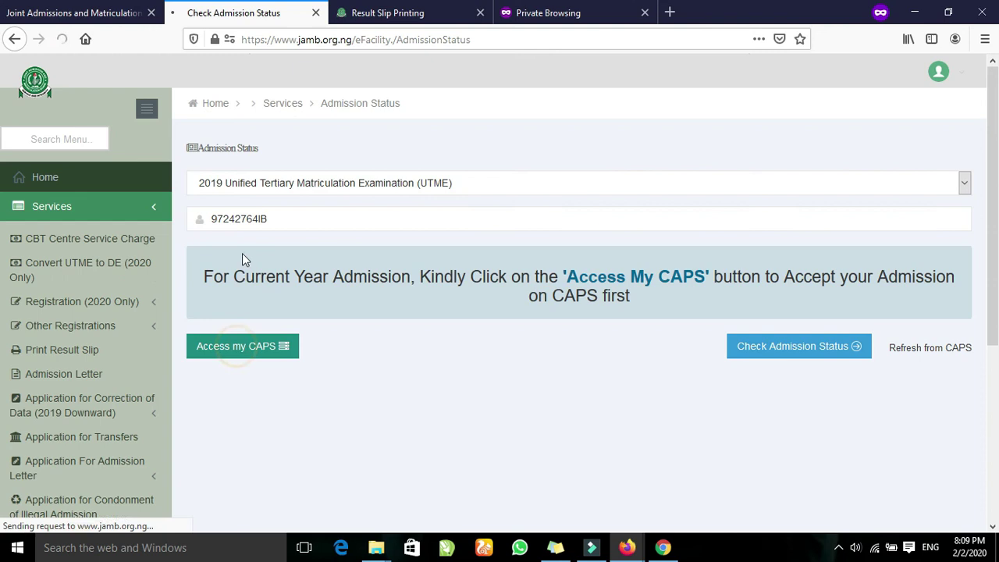
{"action": "left_click", "coordinate": [264, 219]}
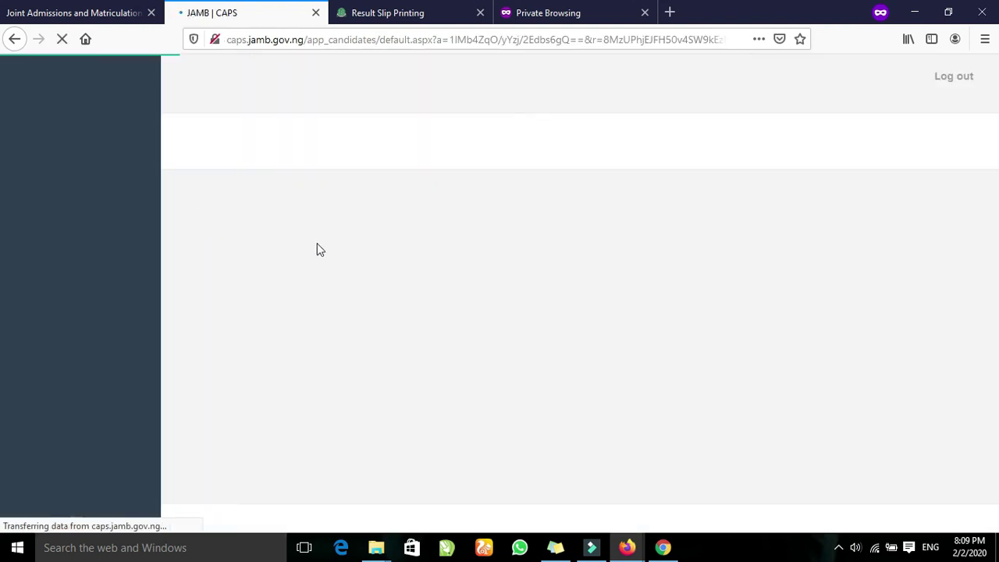
{"action": "left_click", "coordinate": [111, 254]}
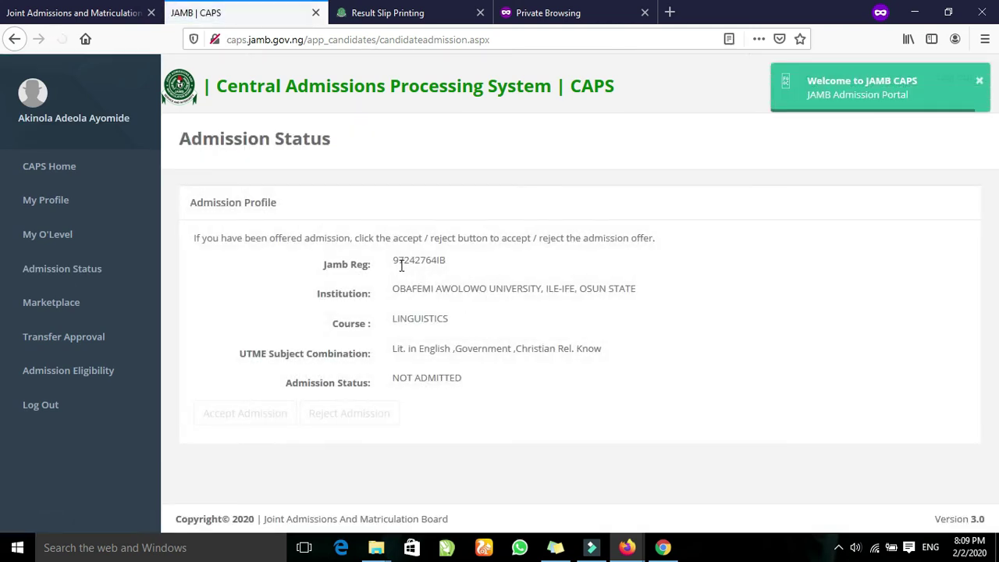
- Copy the candidate's JAMB registration number from the admission profile into the Result Slip Printing form's Registration Number field
{"action": "left_click_drag", "start_coordinate": [395, 259], "coordinate": [447, 262]}
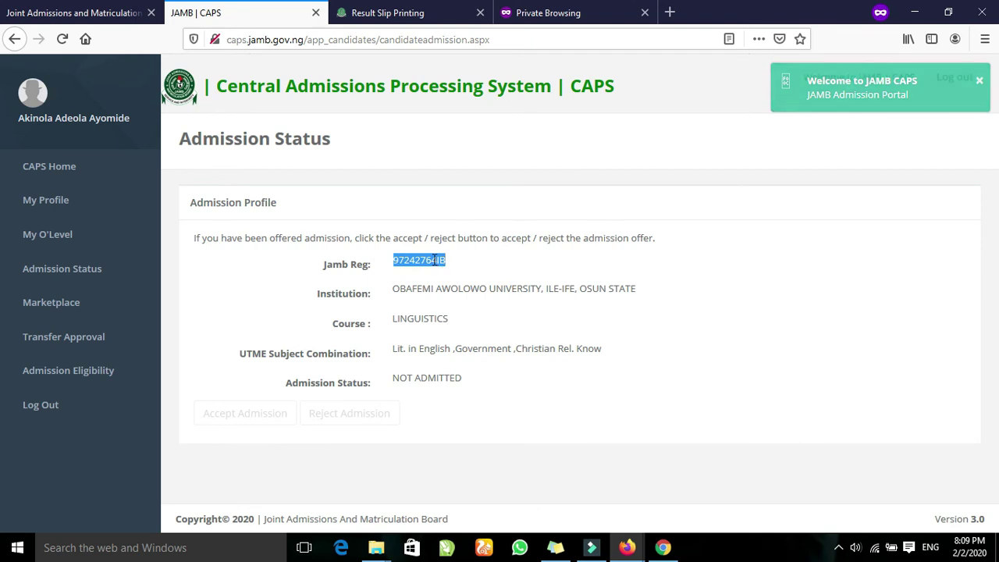
{"action": "right_click", "coordinate": [434, 263]}
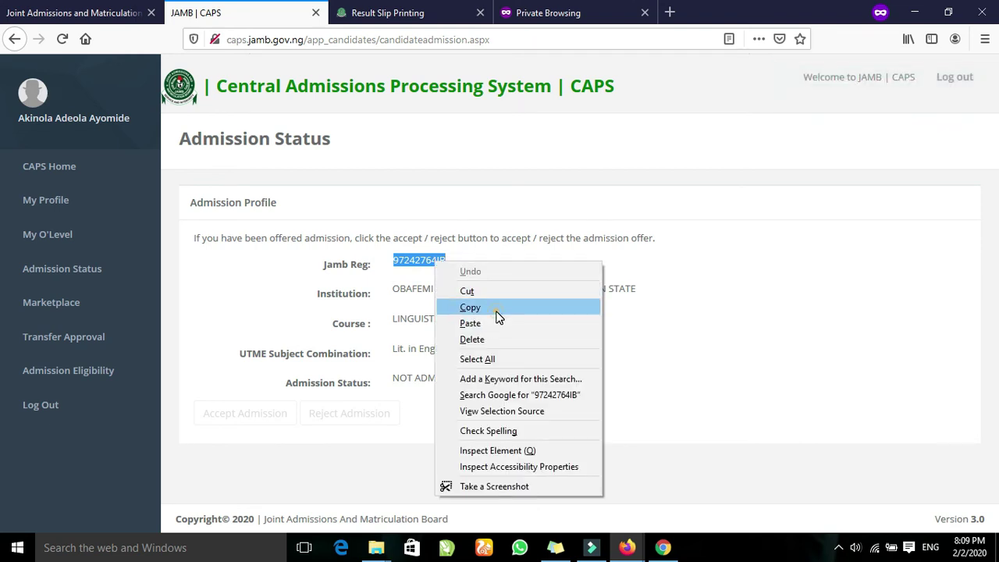
{"action": "left_click", "coordinate": [470, 308]}
{"action": "left_click", "coordinate": [414, 17]}
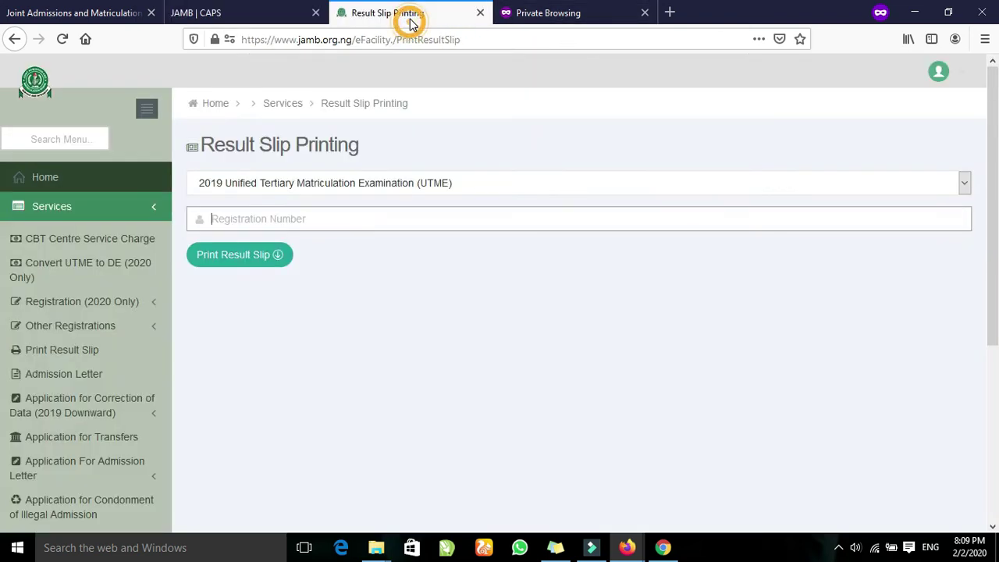
{"action": "left_click", "coordinate": [385, 218]}
{"action": "key", "text": "ctrl+v"}
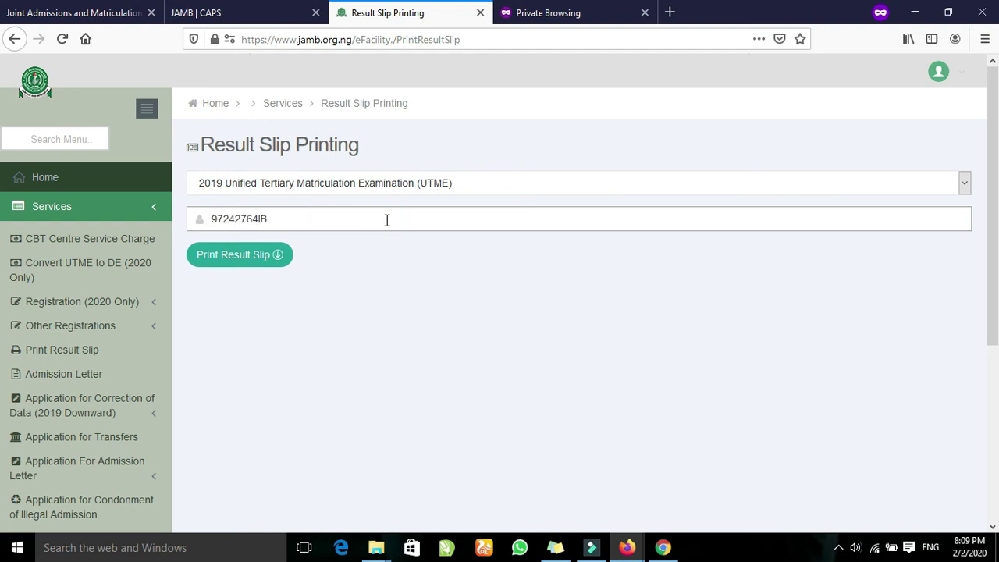
- Download the candidate's result slip PDF and open it from the Downloads folder in Google Chrome
{"action": "left_click", "coordinate": [251, 259]}
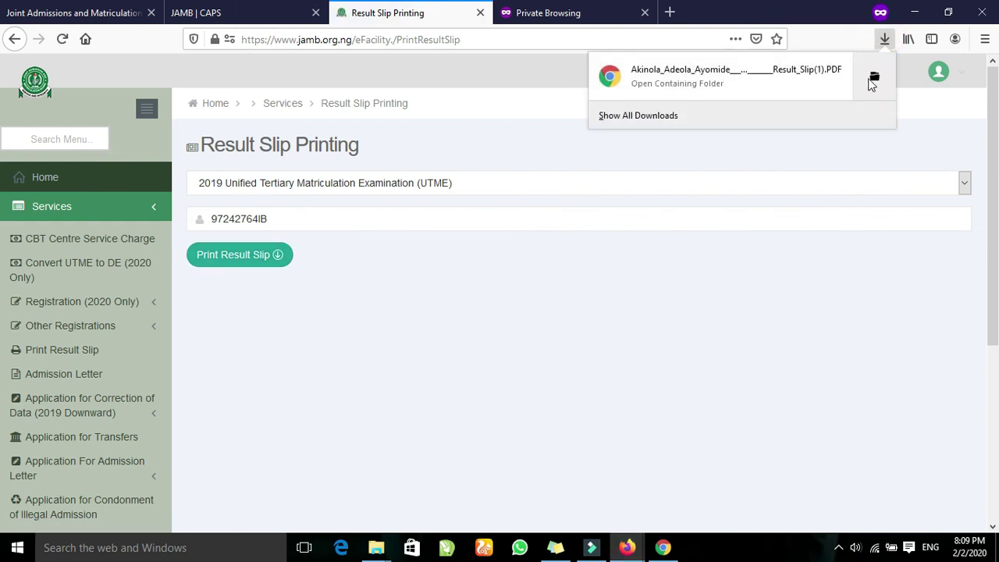
{"action": "left_click", "coordinate": [873, 80]}
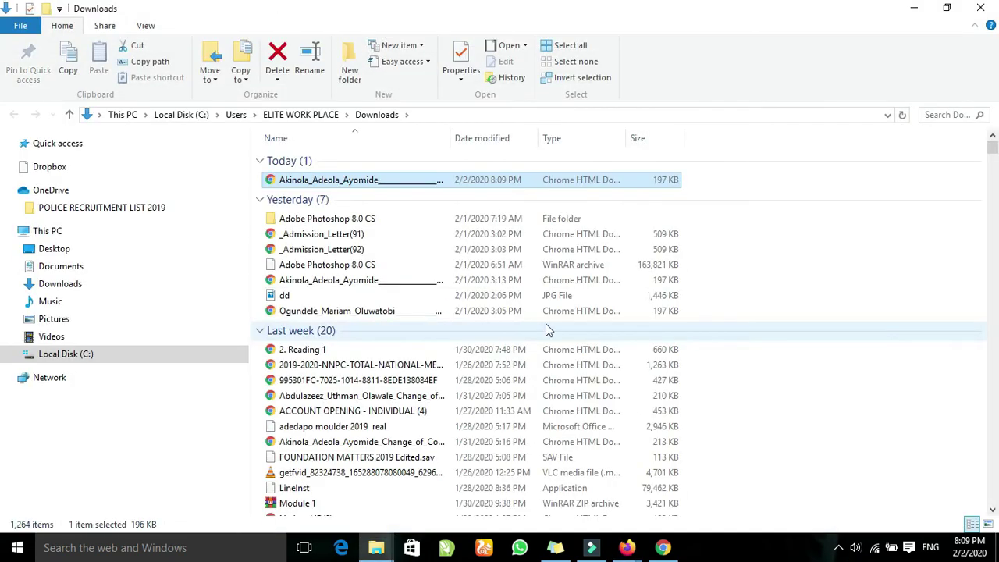
{"action": "right_click", "coordinate": [375, 185]}
{"action": "mouse_move", "coordinate": [636, 258]}
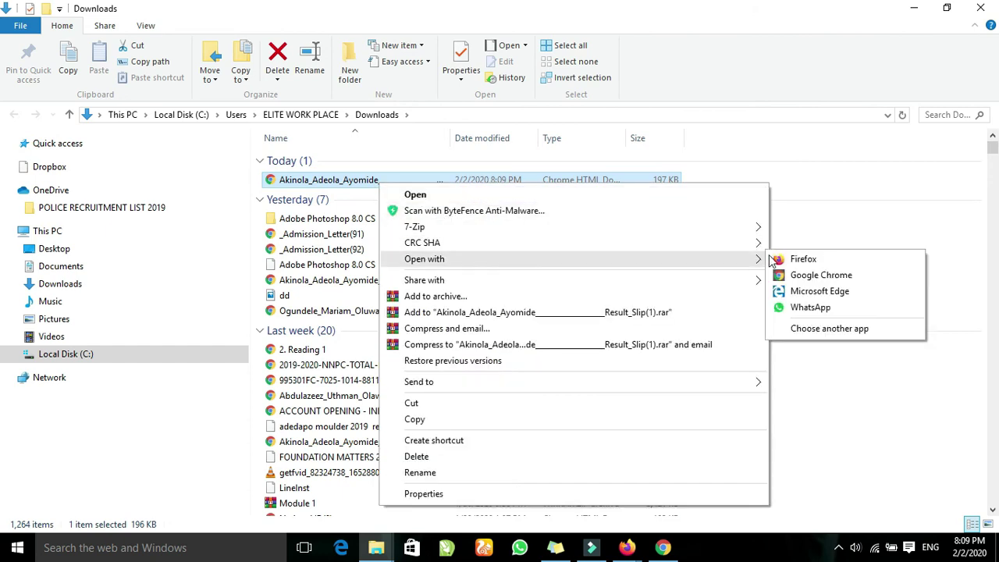
{"action": "left_click", "coordinate": [789, 275]}
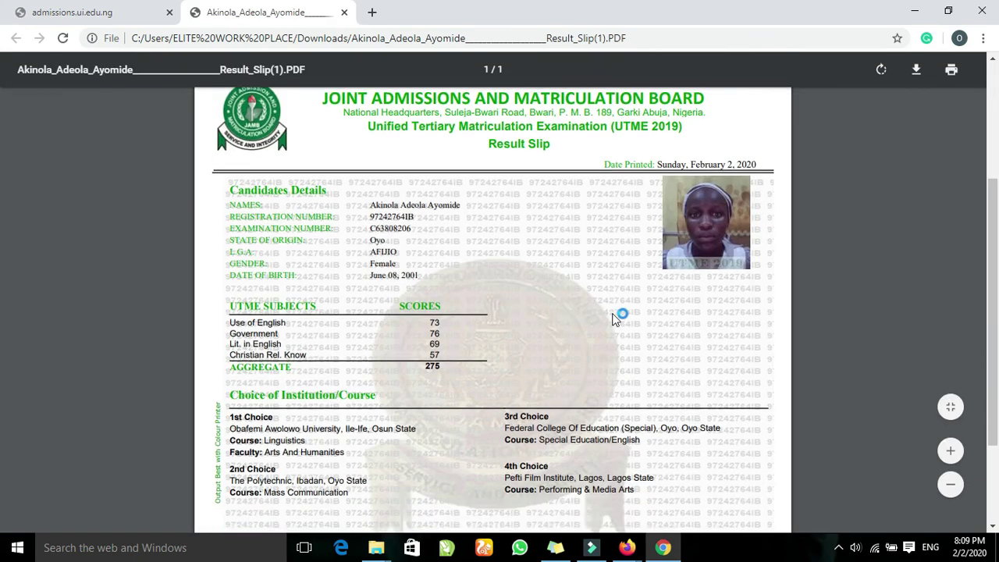
{"action": "scroll", "coordinate": [609, 337], "scroll_direction": "down", "scroll_amount": 3}
{"action": "scroll", "coordinate": [611, 337], "scroll_direction": "up", "scroll_amount": 3}
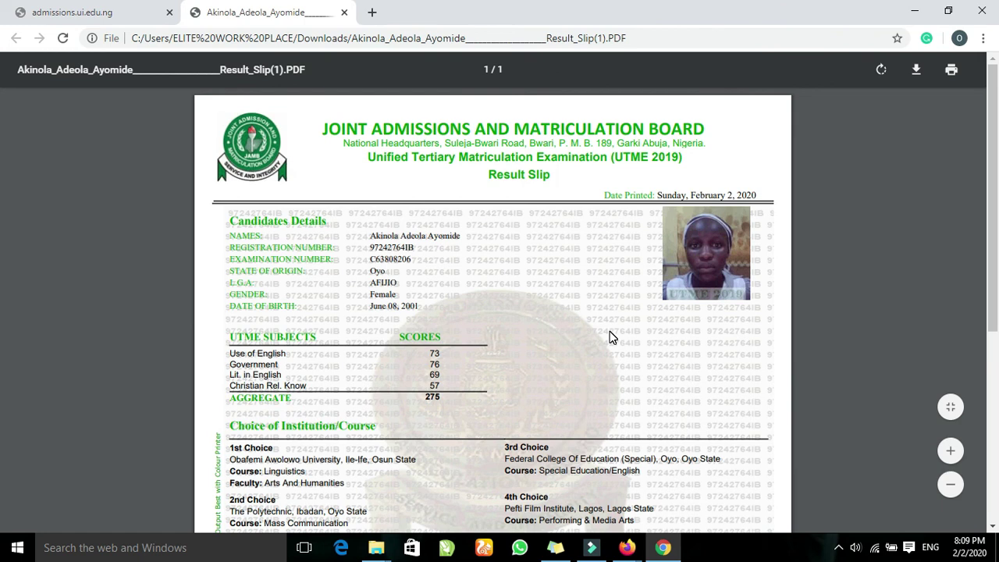